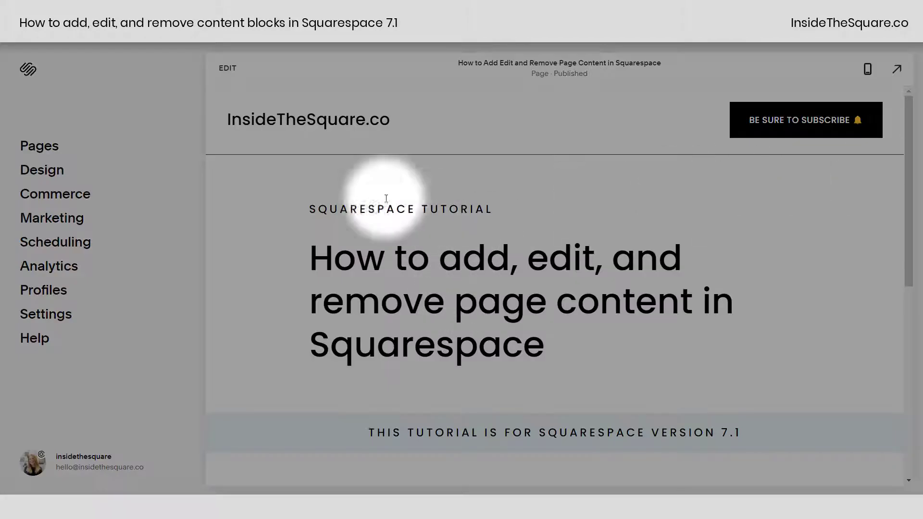
Start editing the tutorial page and scroll down to the section-names text line.
left_click(228, 70)
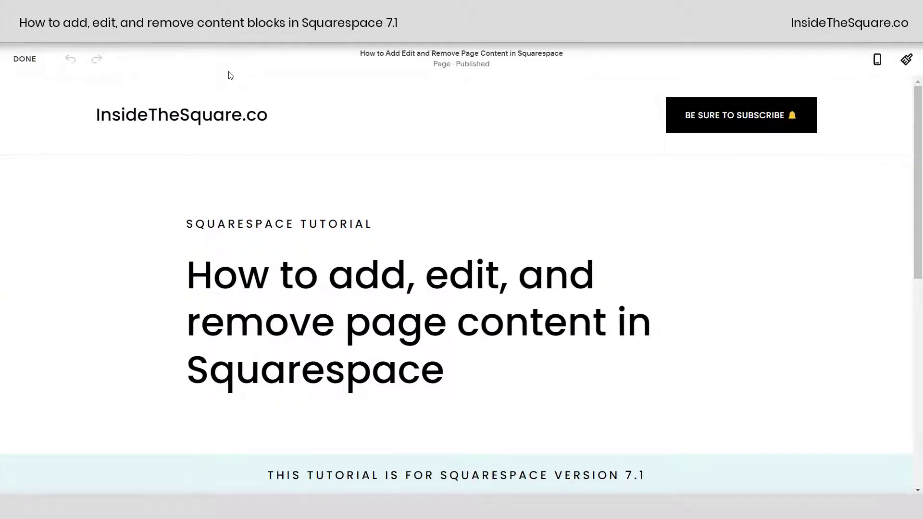
mouse_move(477, 207)
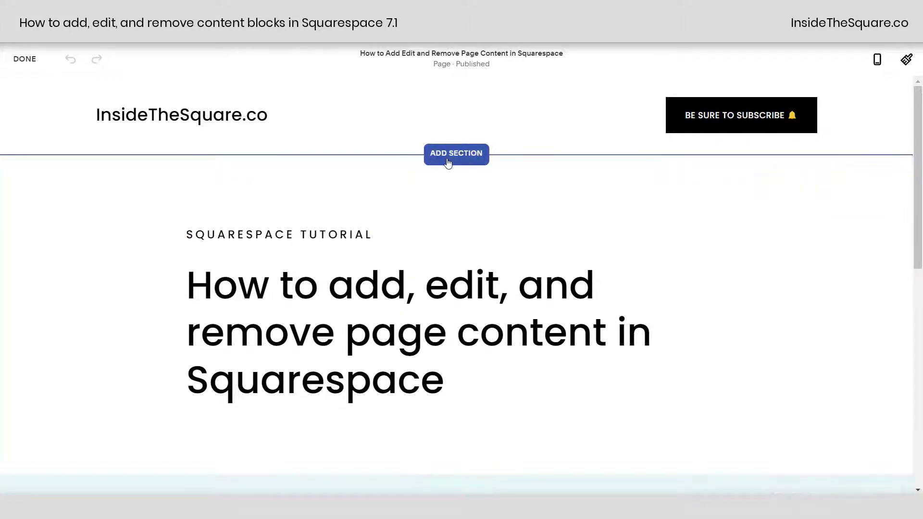
scroll(470, 239, "down", 1)
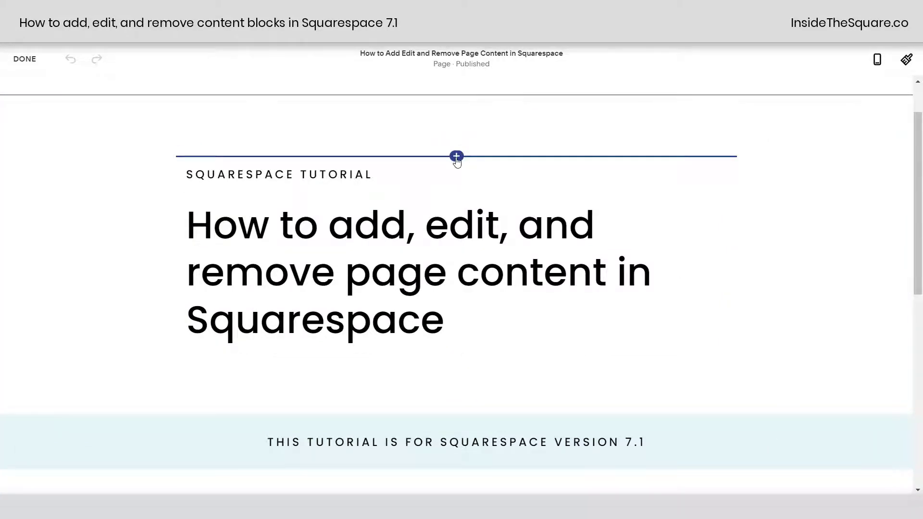
scroll(457, 162, "down", 4)
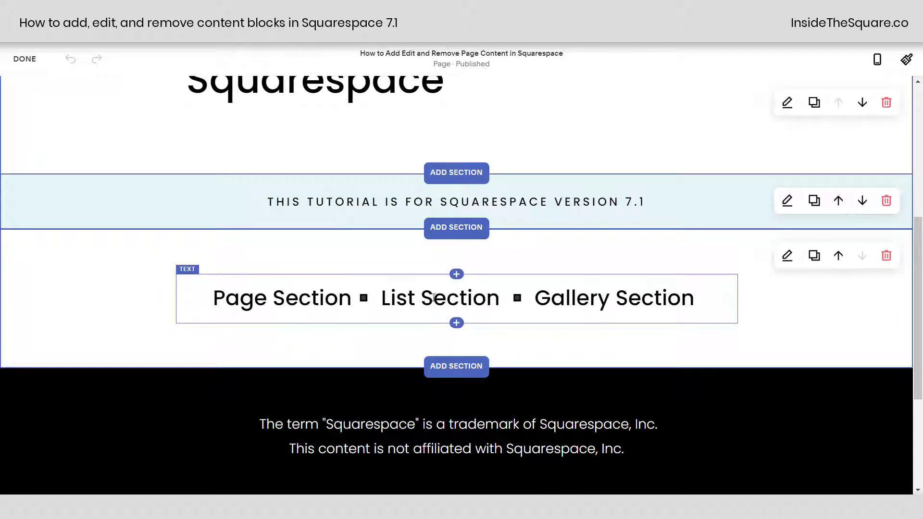
Highlight the words Page Section, List Section and Gallery Section in the Heading 3 line.
double_click(338, 298)
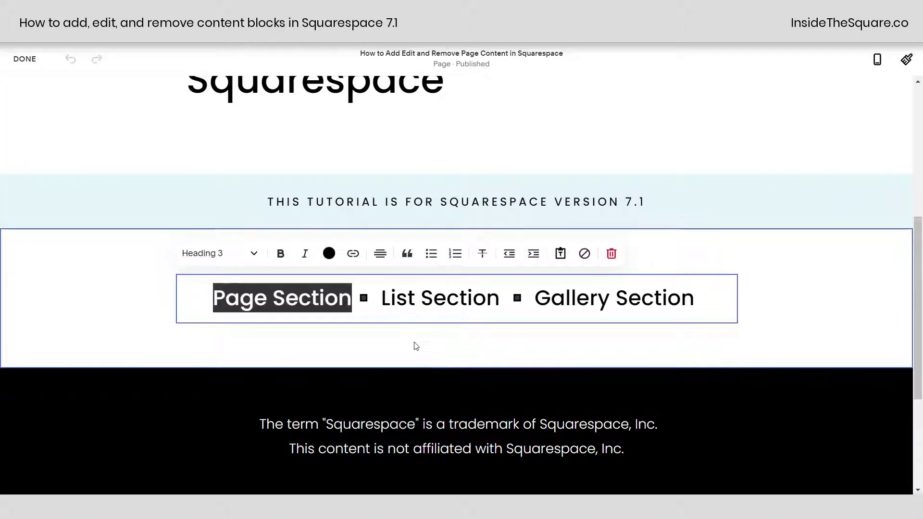
left_click(435, 343)
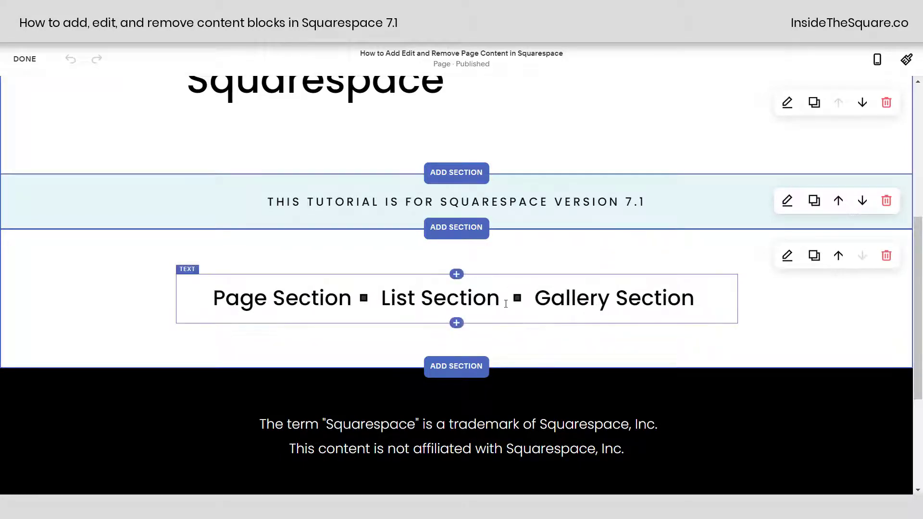
double_click(393, 312)
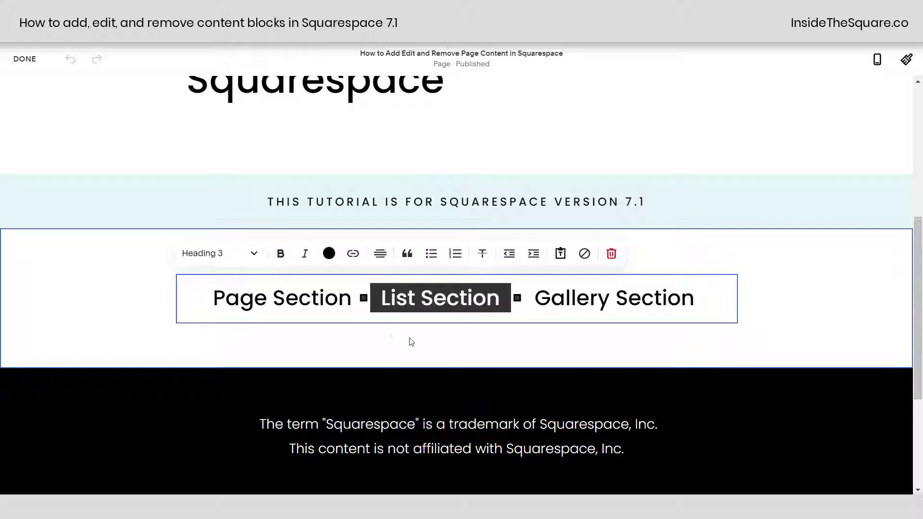
left_click_drag(522, 301, 717, 332)
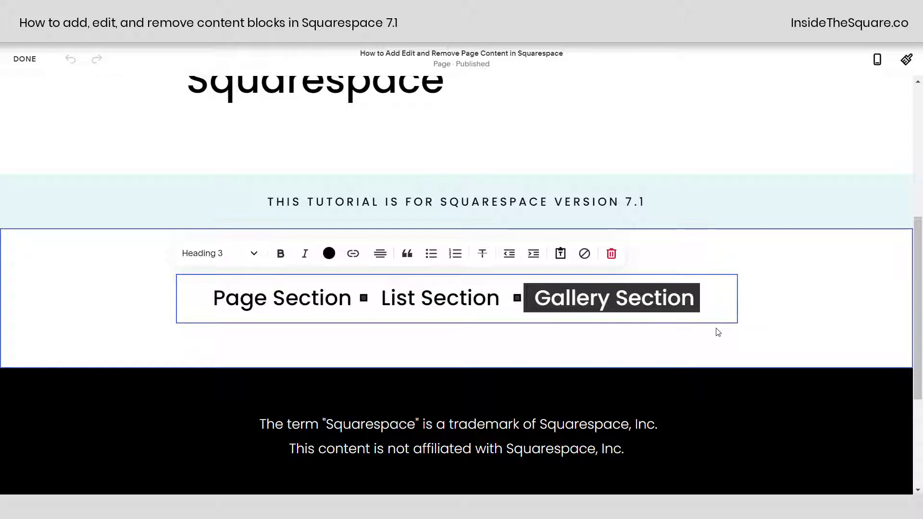
Add the landscape List section layout with Dream it, Build it and Grow it items.
left_click(794, 284)
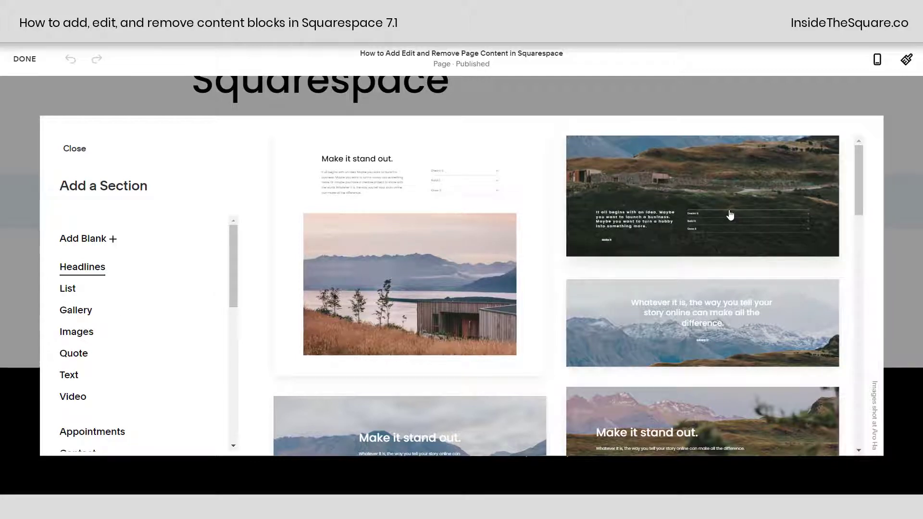
left_click(726, 189)
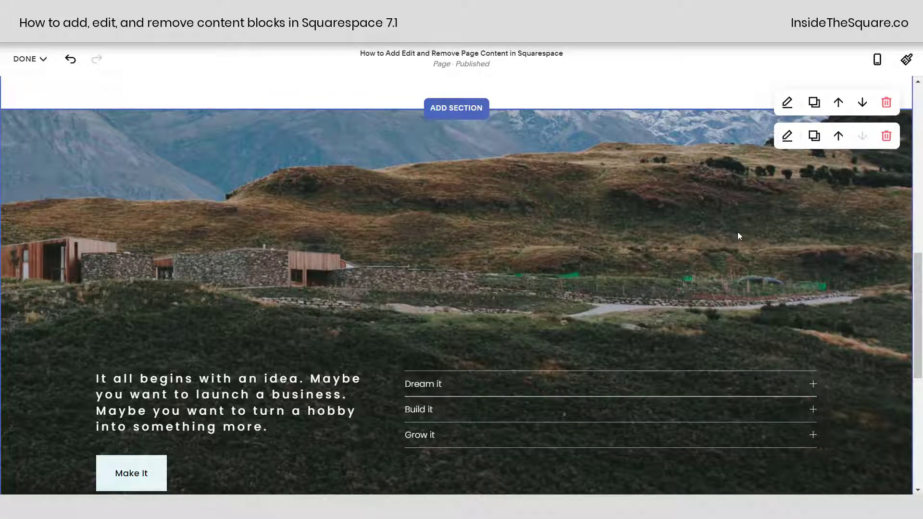
Drag the column divider right so the intro text spans wider beside the accordion list.
scroll(739, 208, "down", 2)
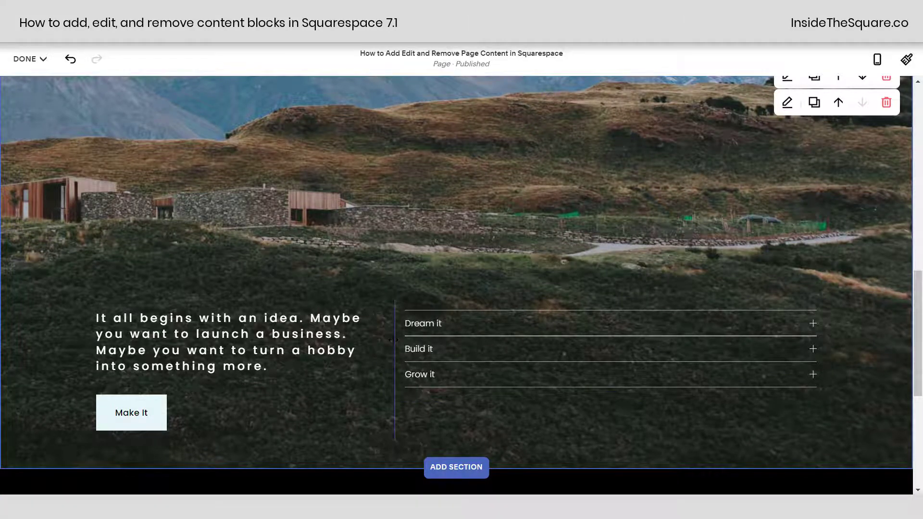
mouse_move(423, 340)
left_mouse_down()
mouse_move(533, 341)
mouse_move(433, 346)
left_mouse_up()
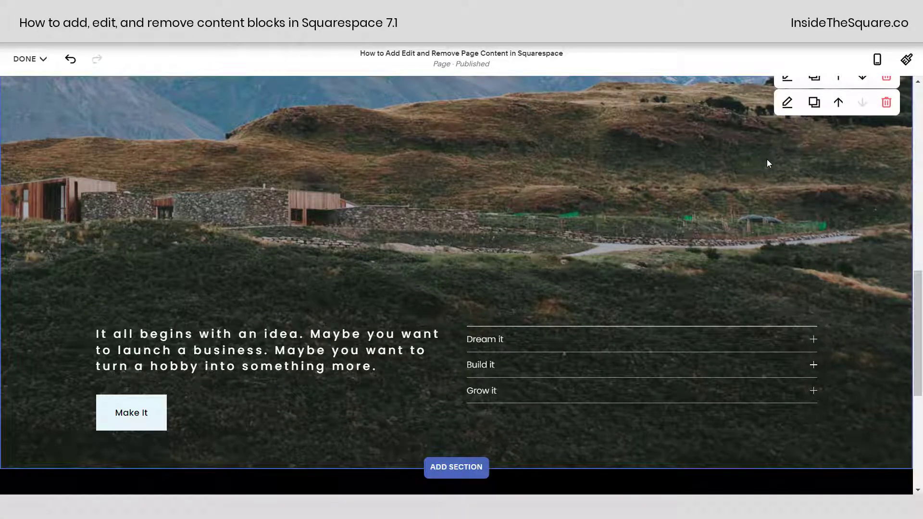
Delete the list section's mountain background image and switch it to the Lightest 1 colour theme.
left_click(787, 103)
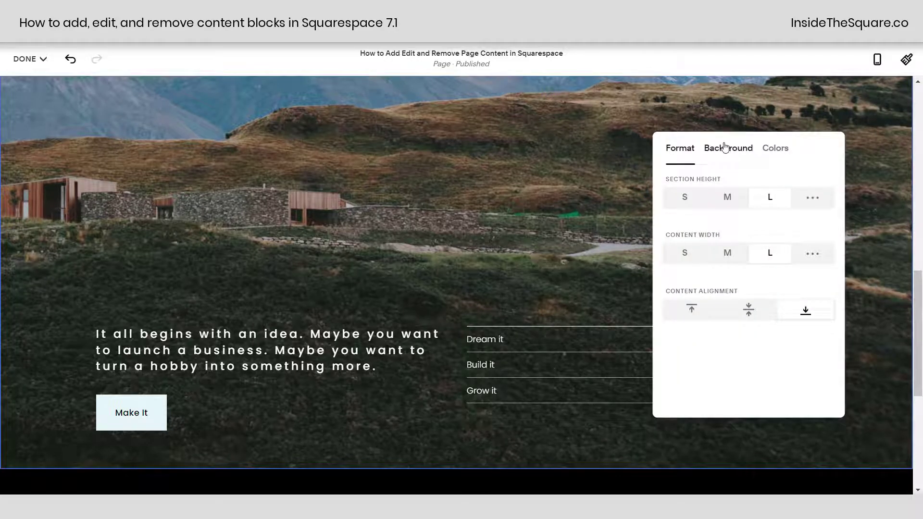
left_click(725, 147)
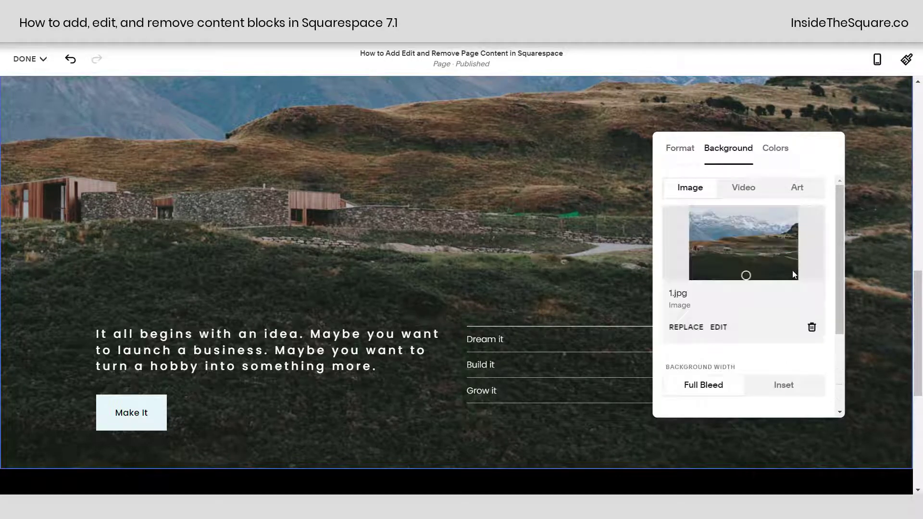
left_click(809, 325)
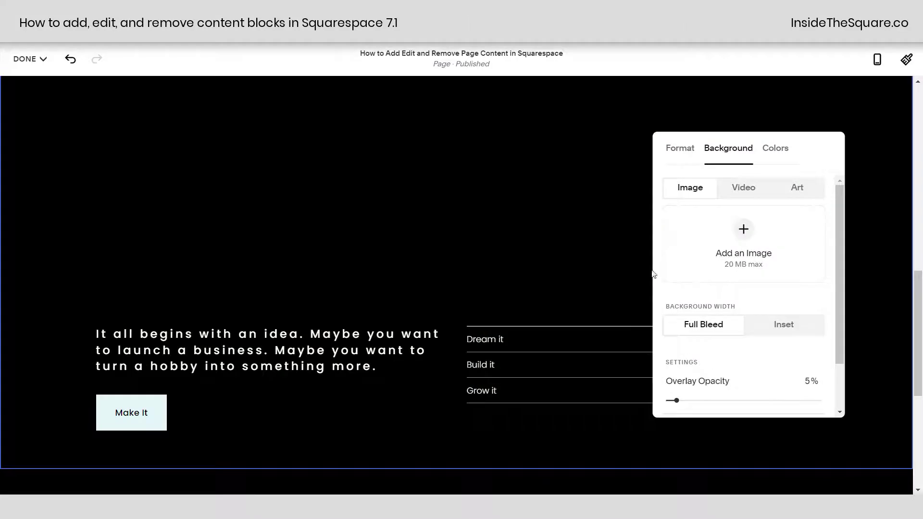
left_click(775, 149)
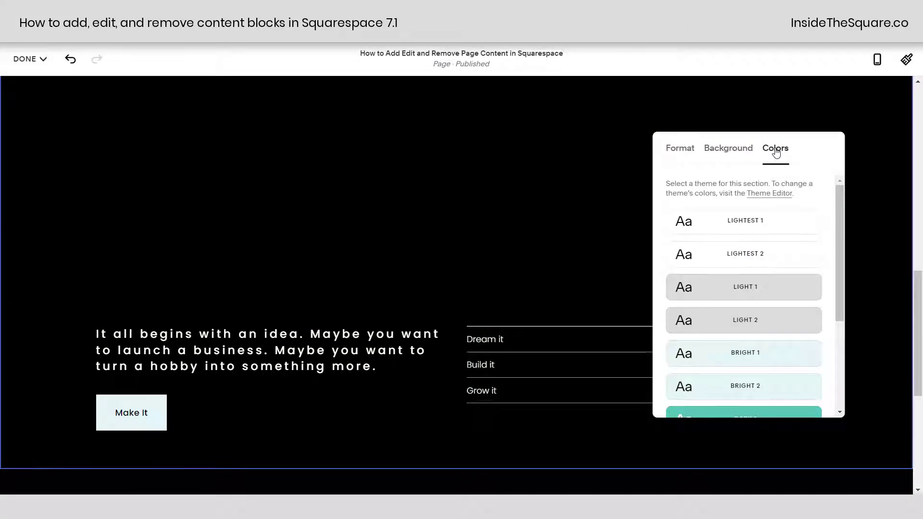
left_click(764, 225)
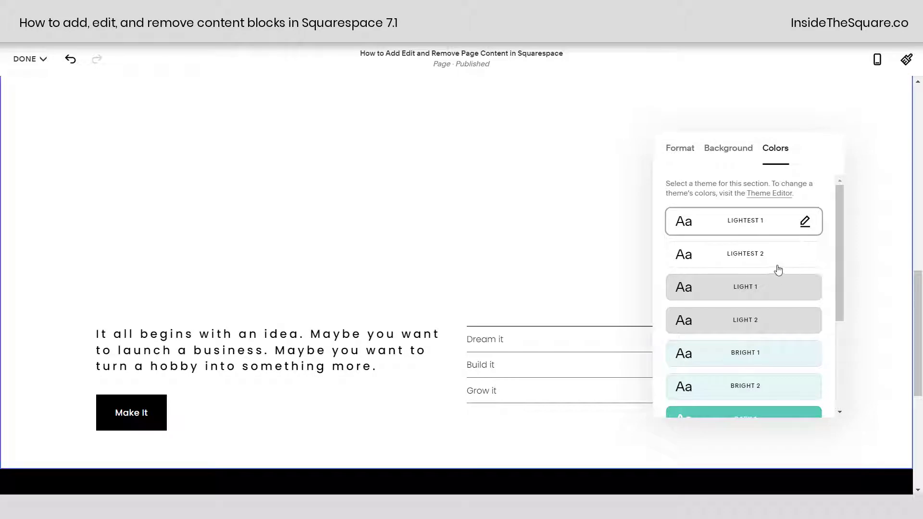
left_click(577, 225)
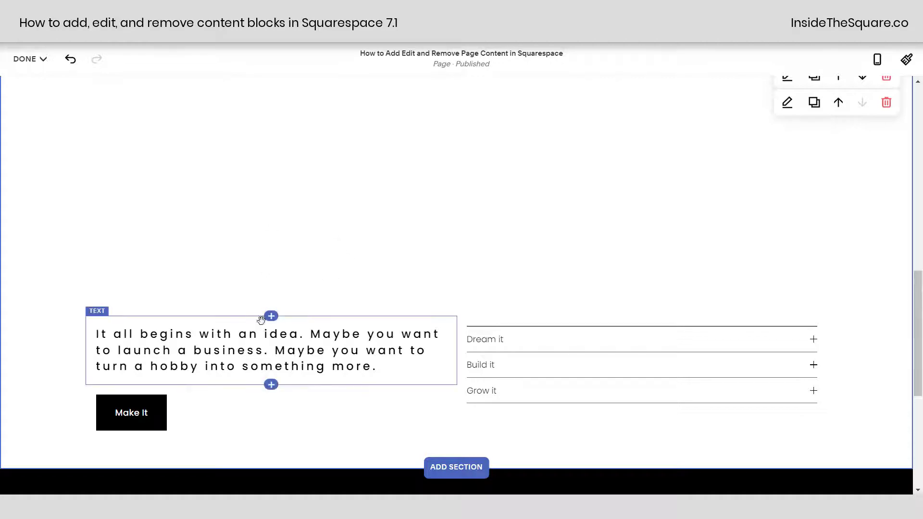
Insert an Image block with the timber house photo from the library and review its Design settings.
left_click(271, 317)
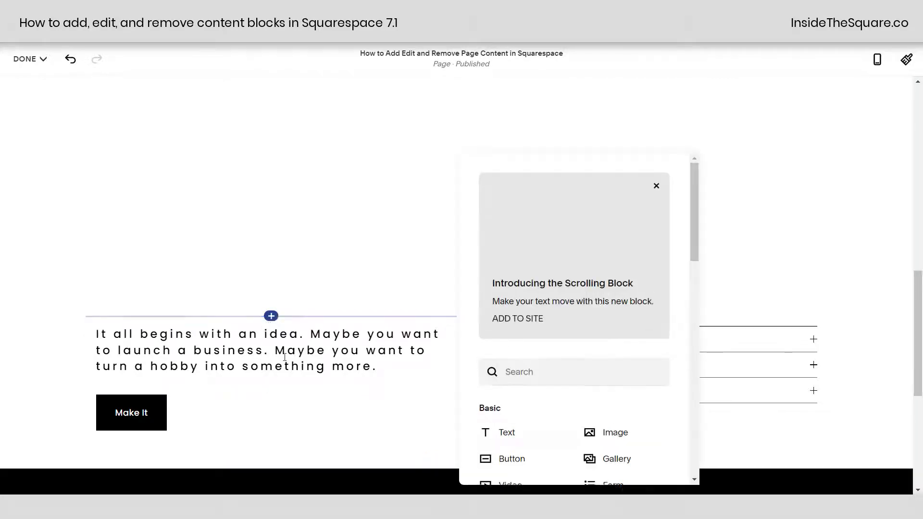
scroll(656, 317, "down", 4)
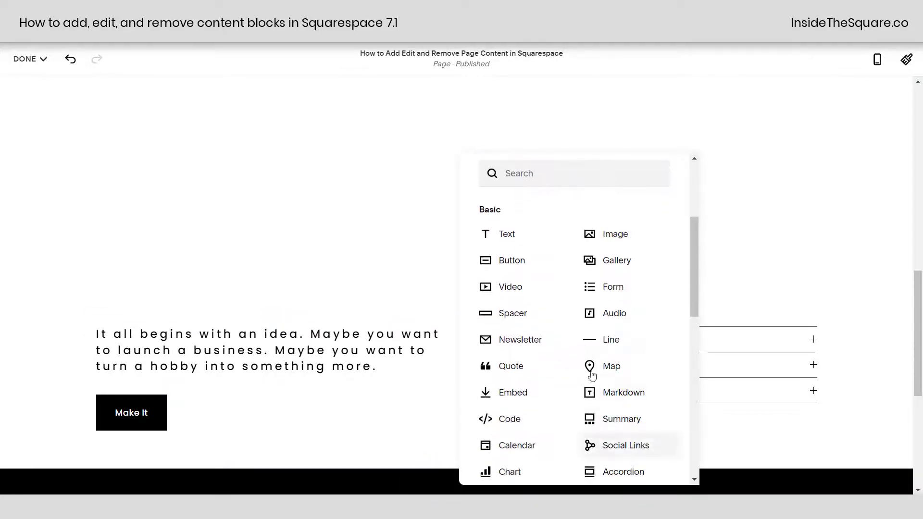
left_click(625, 233)
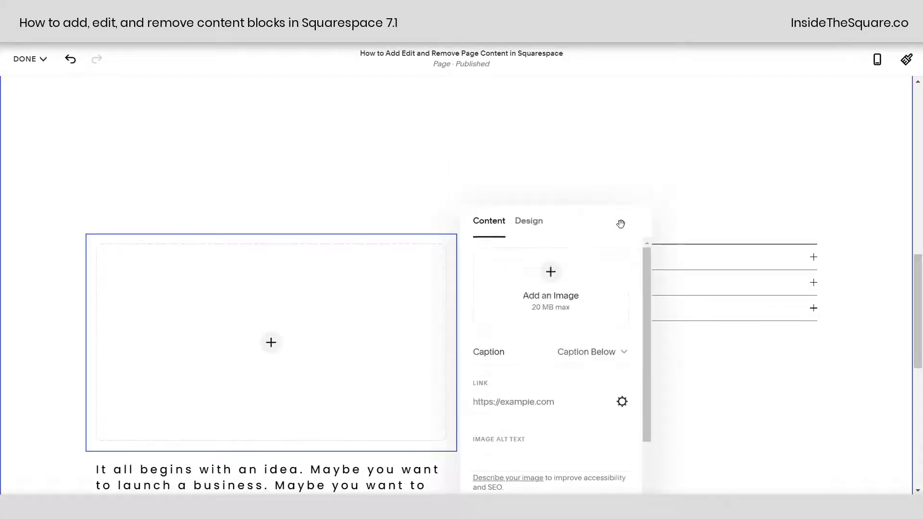
left_click(551, 275)
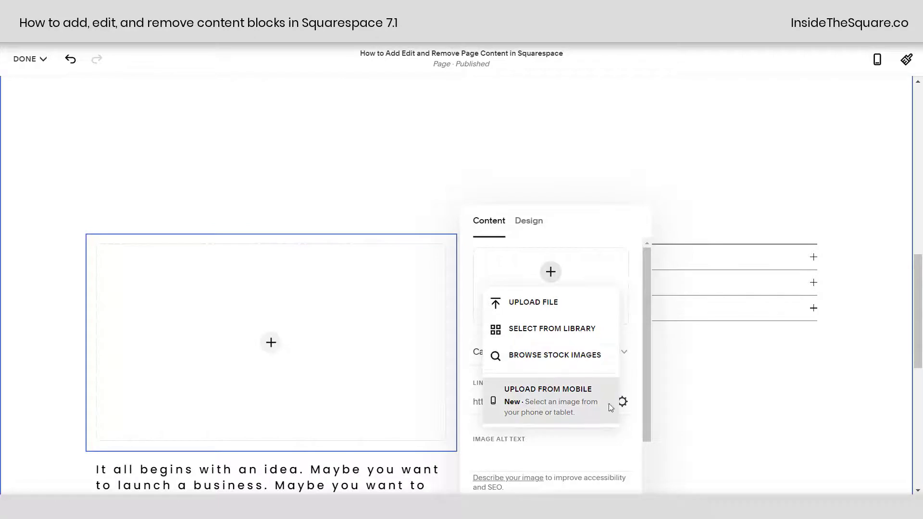
left_click(583, 330)
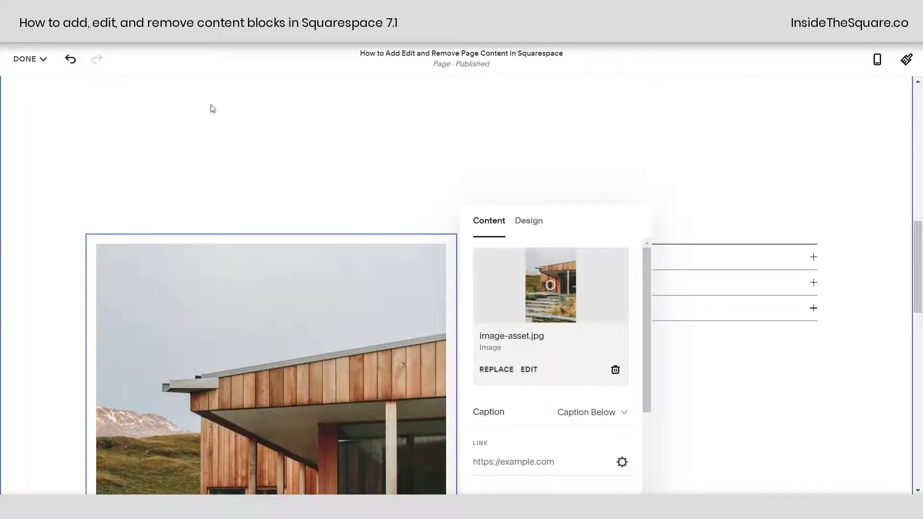
left_click(528, 226)
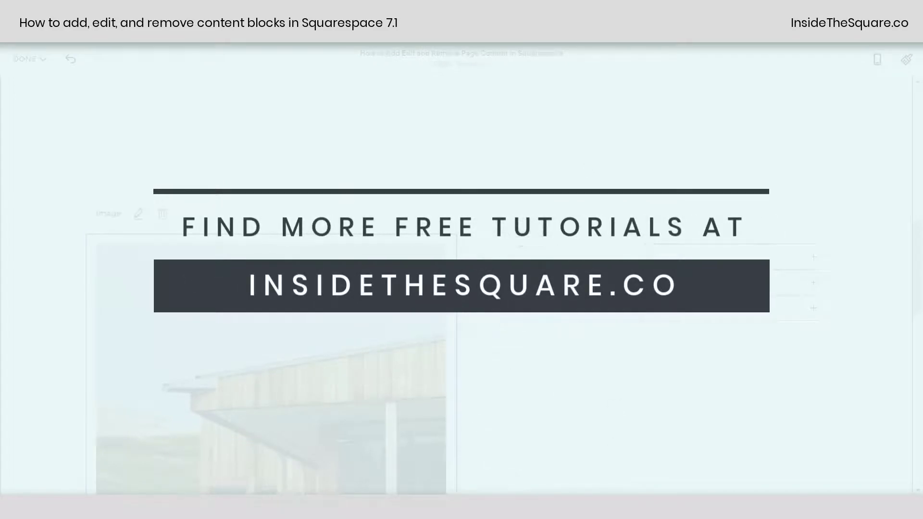
scroll(605, 342, "down", 5)
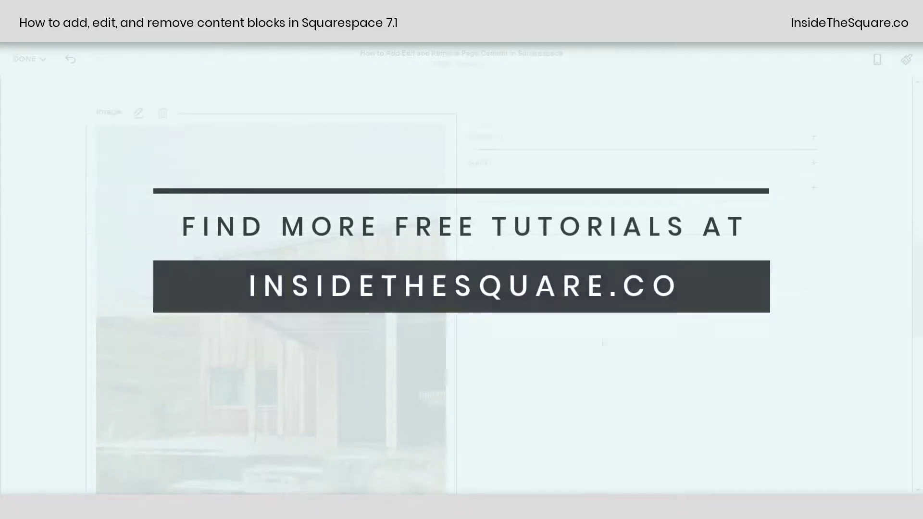
scroll(604, 342, "up", 5)
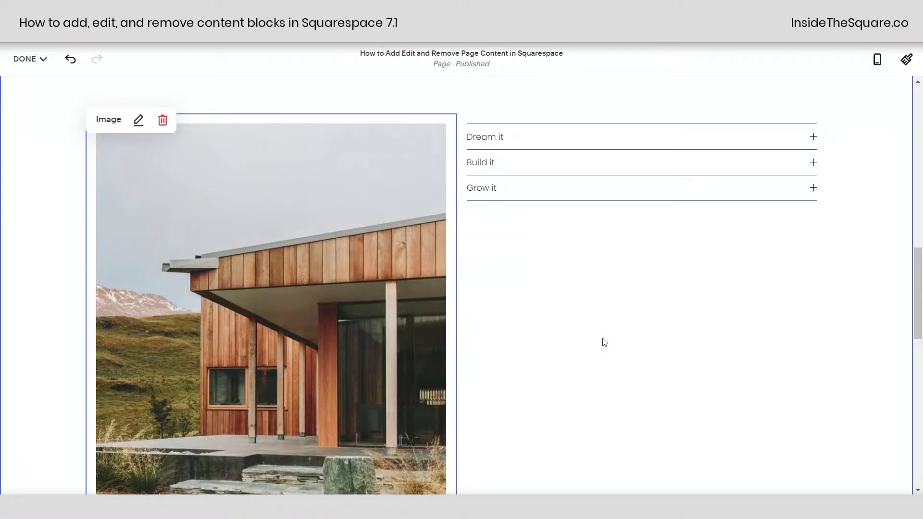
Remove the house image block, then confirm removing the entire list section.
left_click(163, 119)
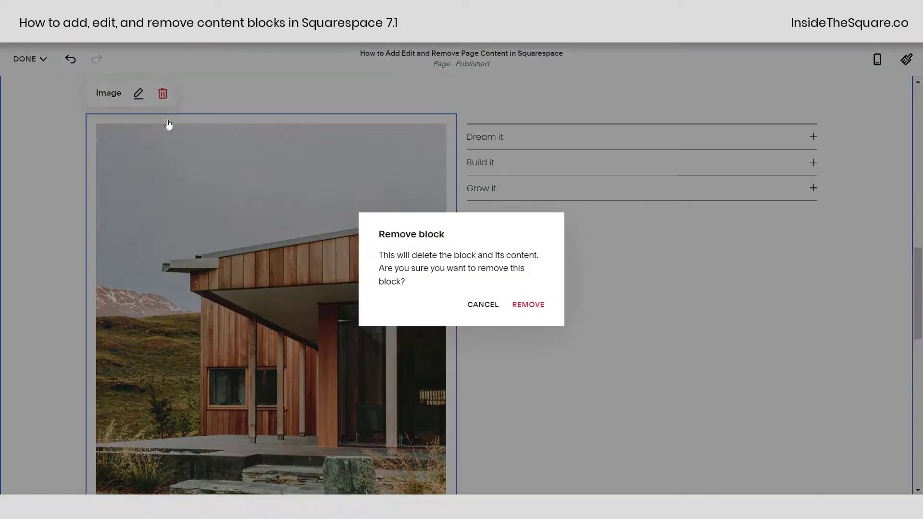
left_click(533, 306)
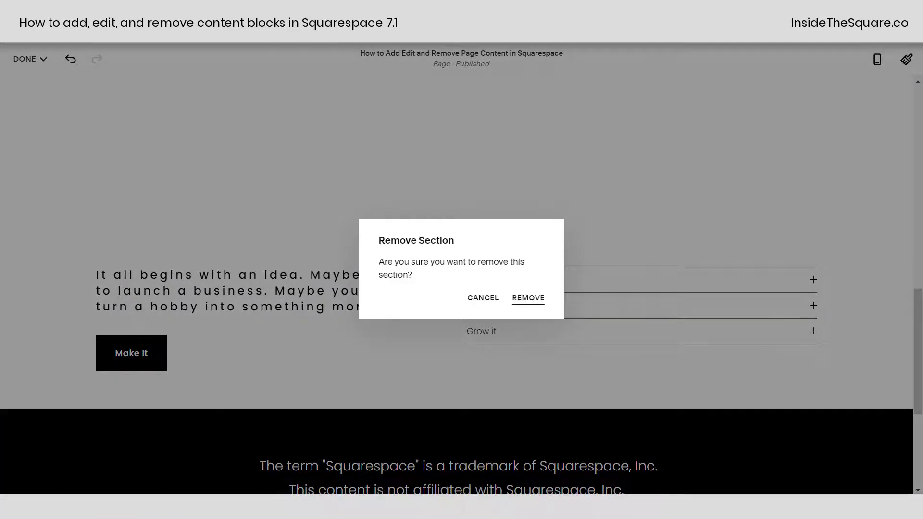
left_click(528, 298)
scroll(445, 180, "up", 3)
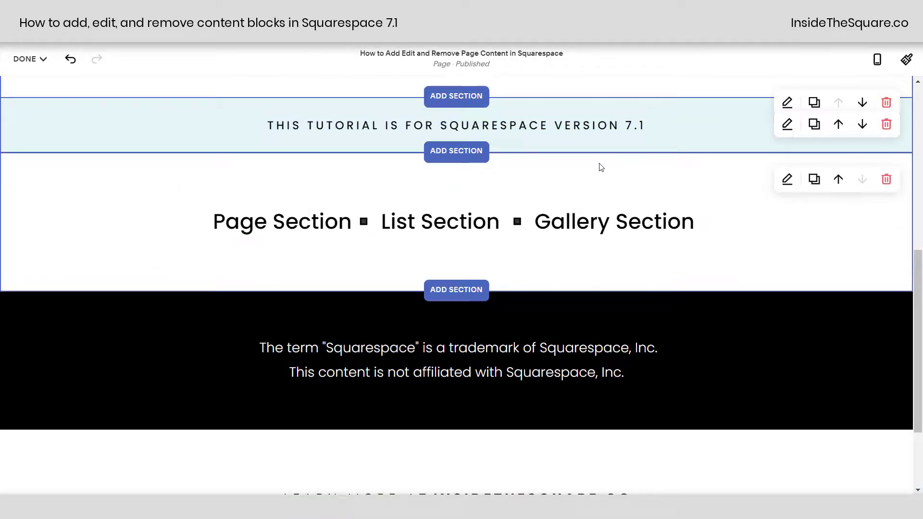
mouse_move(457, 198)
Insert a Button block below the tutorial title, creating a Learn more button.
scroll(580, 261, "up", 5)
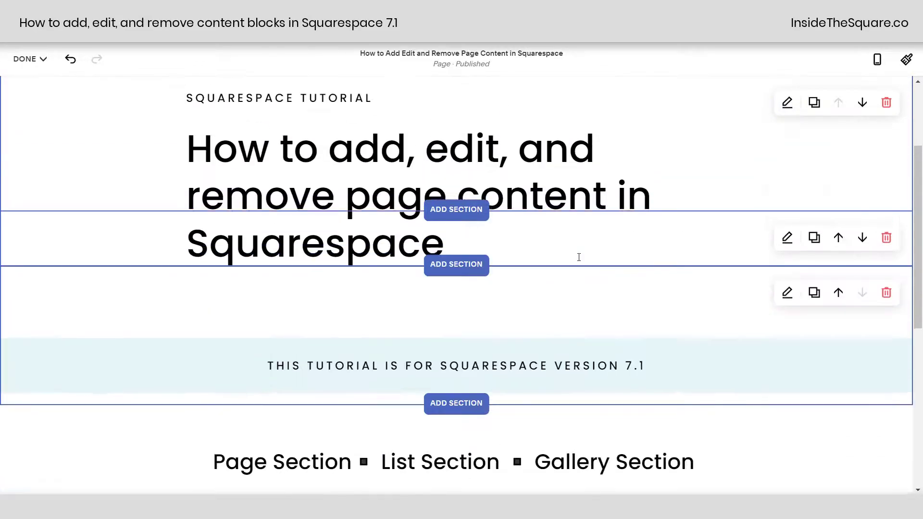
scroll(453, 173, "up", 1)
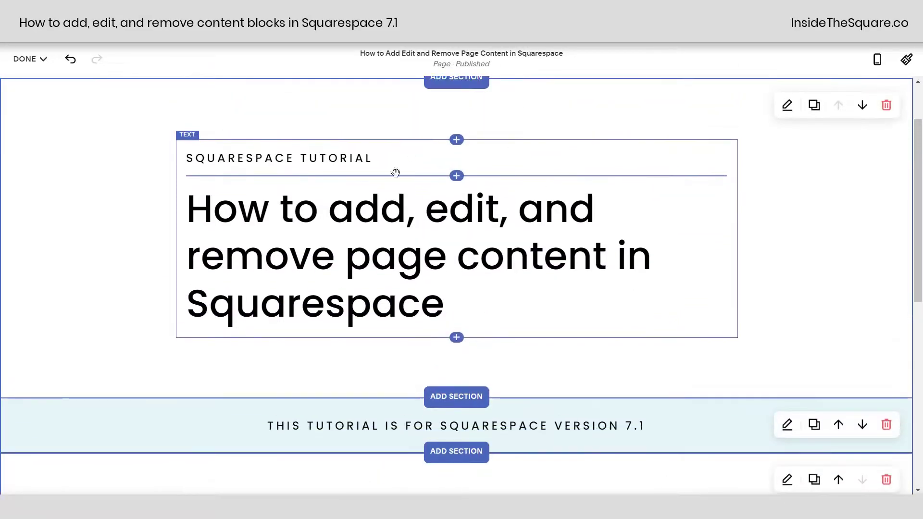
scroll(532, 206, "down", 1)
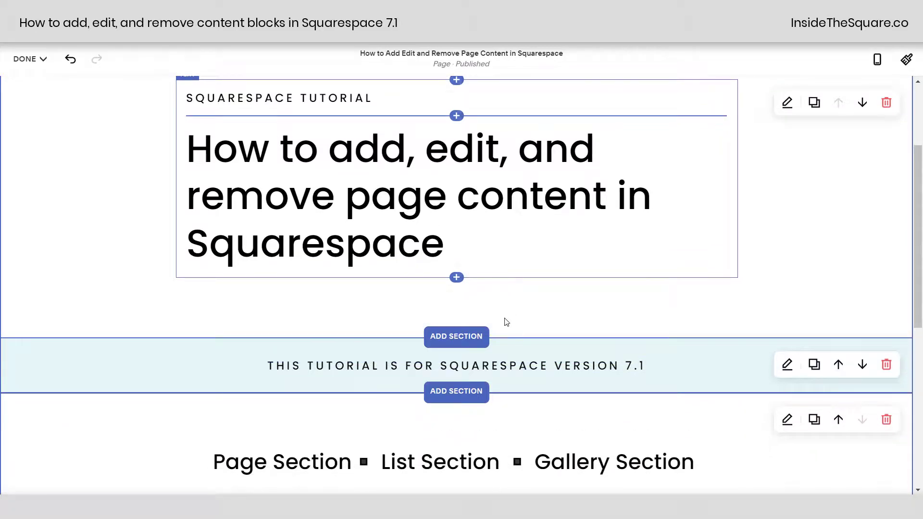
left_click(455, 283)
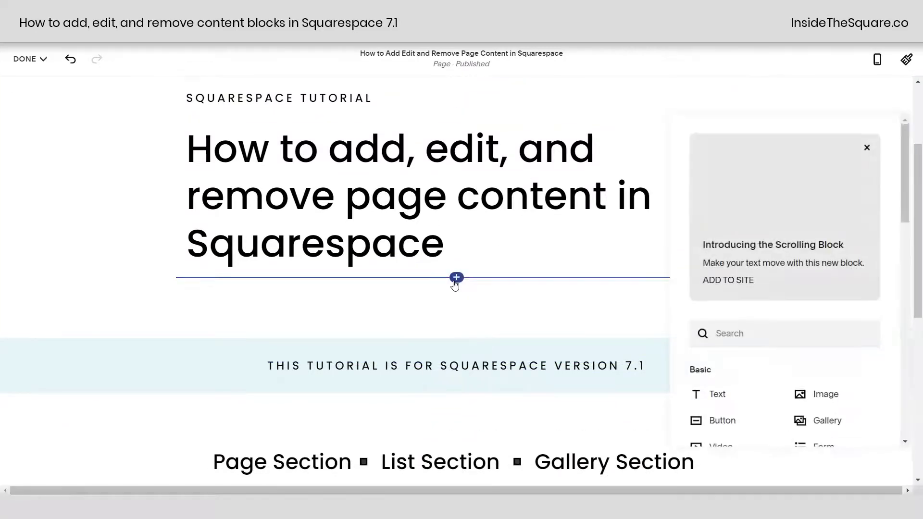
scroll(789, 353, "down", 4)
scroll(761, 347, "down", 1)
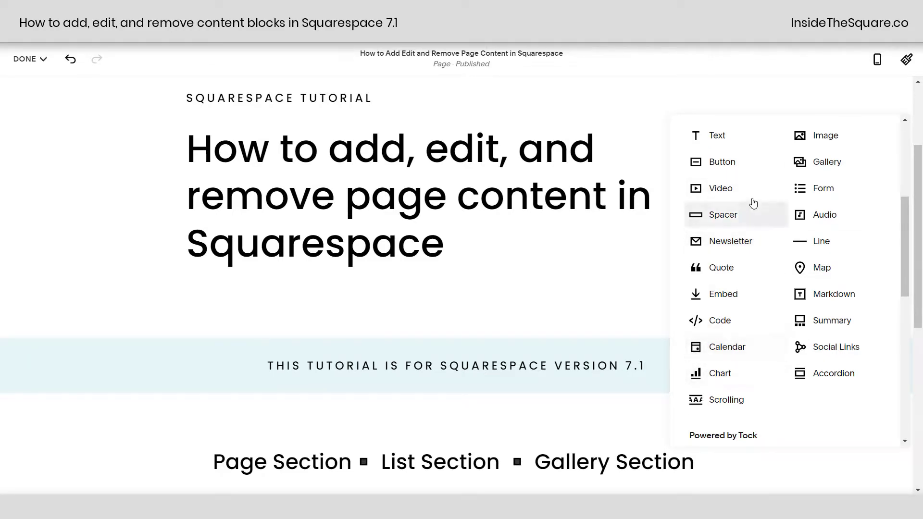
left_click(743, 160)
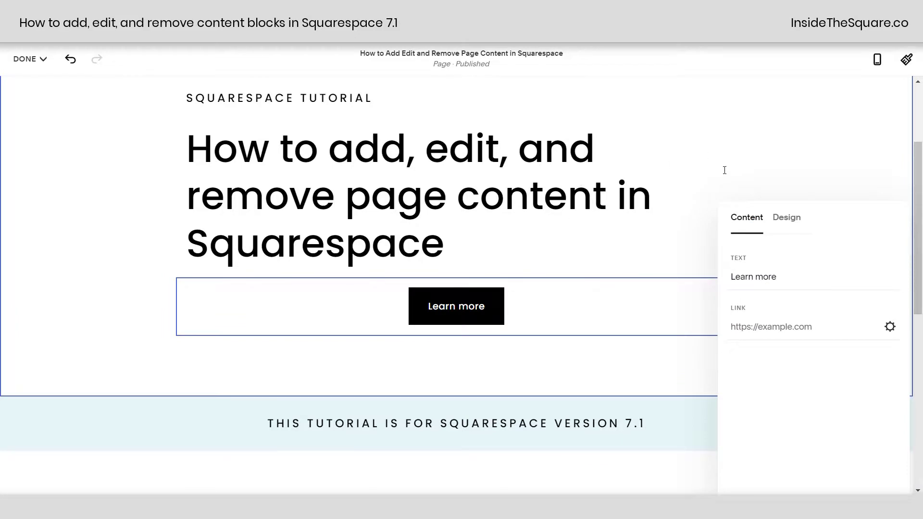
Move the Learn more button to the right of the title and adjust the column divider between them.
left_click_drag(603, 282, 743, 166)
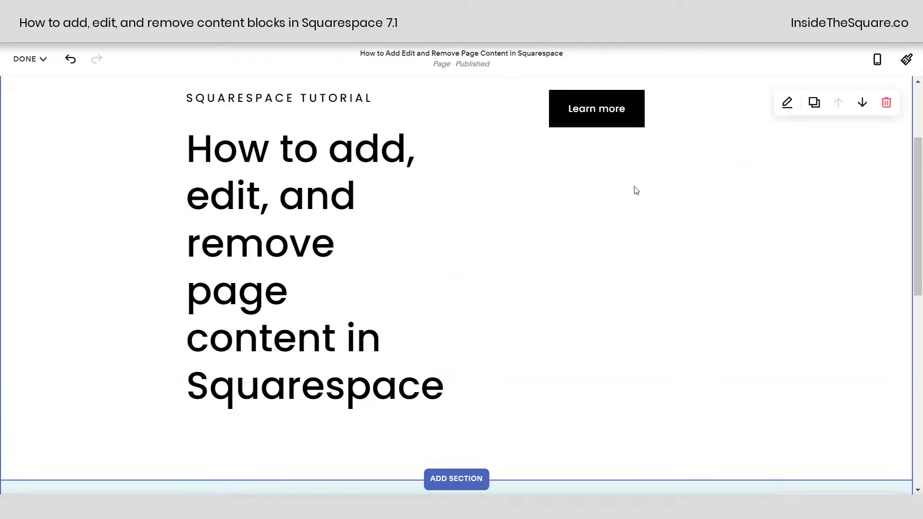
scroll(587, 243, "up", 2)
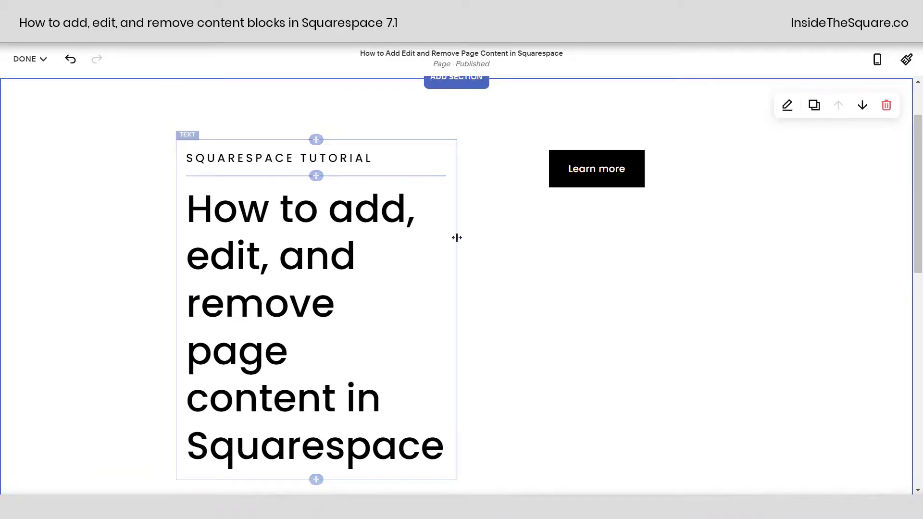
left_click_drag(455, 154, 510, 163)
mouse_move(597, 174)
left_mouse_down()
mouse_move(659, 150)
mouse_move(503, 159)
mouse_move(644, 154)
mouse_move(605, 170)
left_mouse_up()
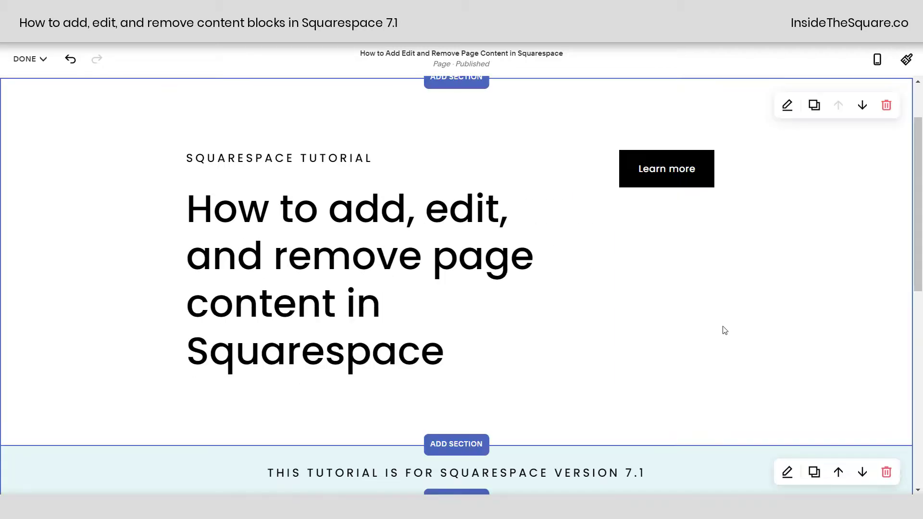
scroll(731, 324, "down", 3)
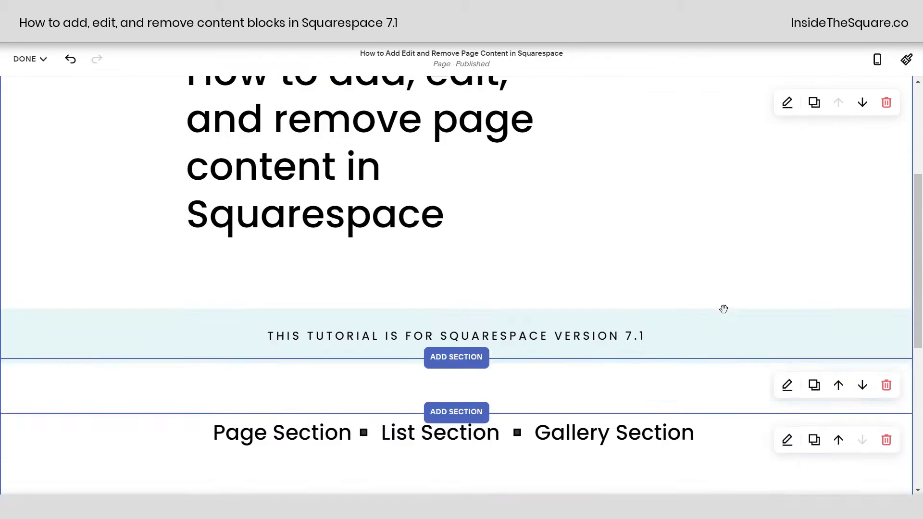